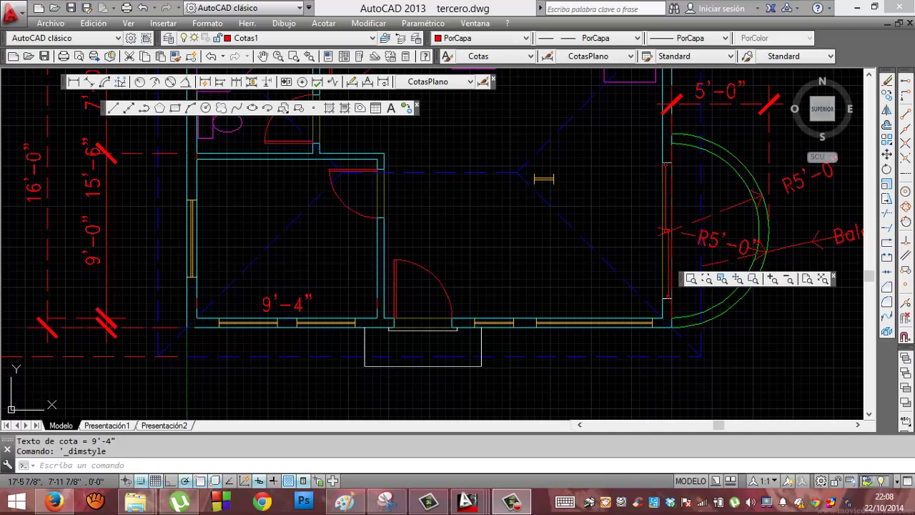
Step: Scroll up until the Desconocido, 25'-0"± and 28'-0" verificar en obra dimensions are visible
{"action": "left_click", "coordinate": [869, 75]}
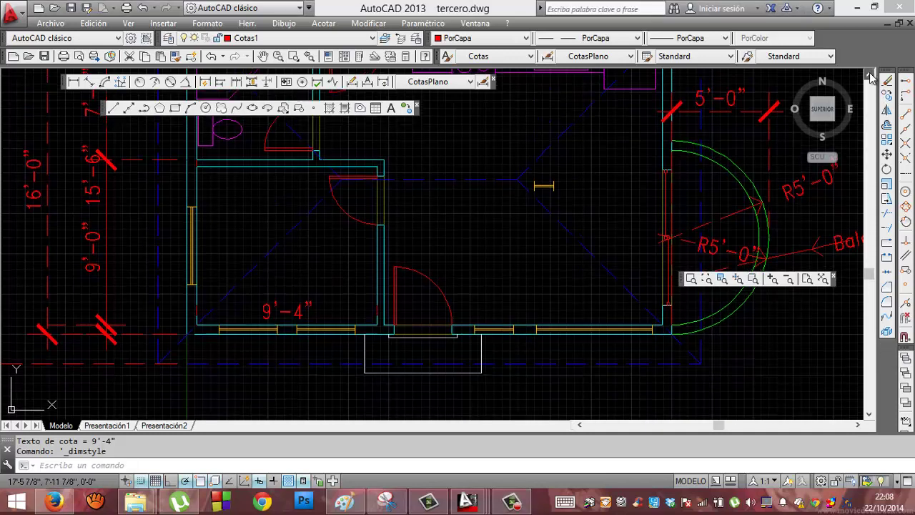
{"action": "left_click", "coordinate": [870, 75]}
{"action": "left_click", "coordinate": [870, 74]}
{"action": "left_click", "coordinate": [870, 74]}
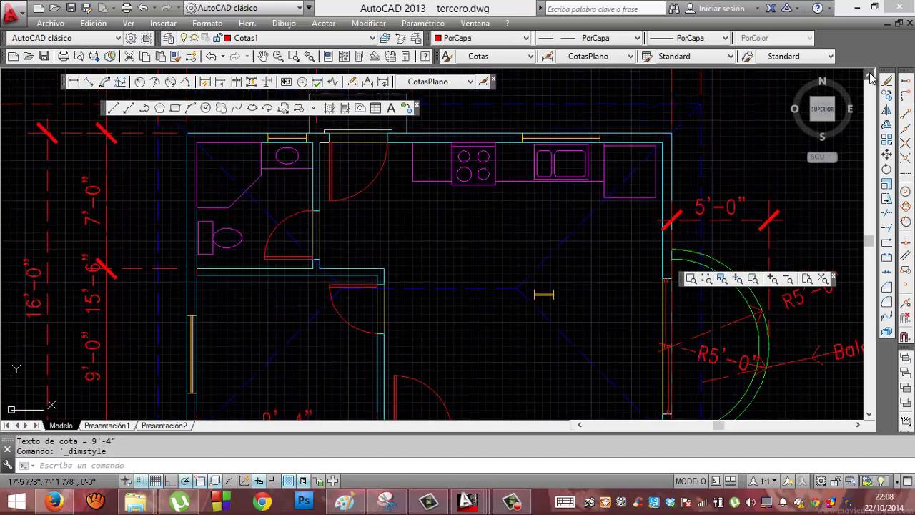
{"action": "left_click", "coordinate": [869, 75]}
{"action": "left_click", "coordinate": [869, 74]}
{"action": "left_click", "coordinate": [870, 74]}
{"action": "left_click", "coordinate": [870, 74]}
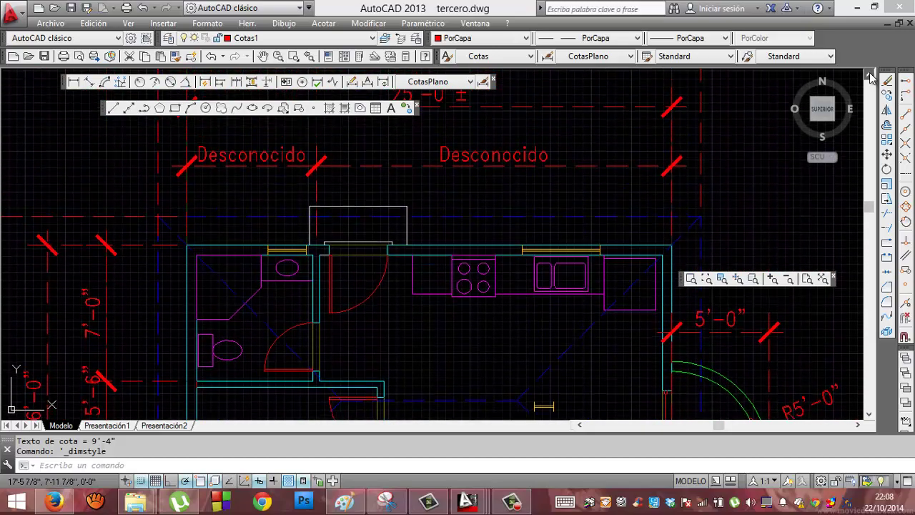
{"action": "left_click", "coordinate": [870, 75]}
{"action": "left_click", "coordinate": [870, 75]}
{"action": "left_click", "coordinate": [870, 74]}
{"action": "left_click", "coordinate": [869, 74]}
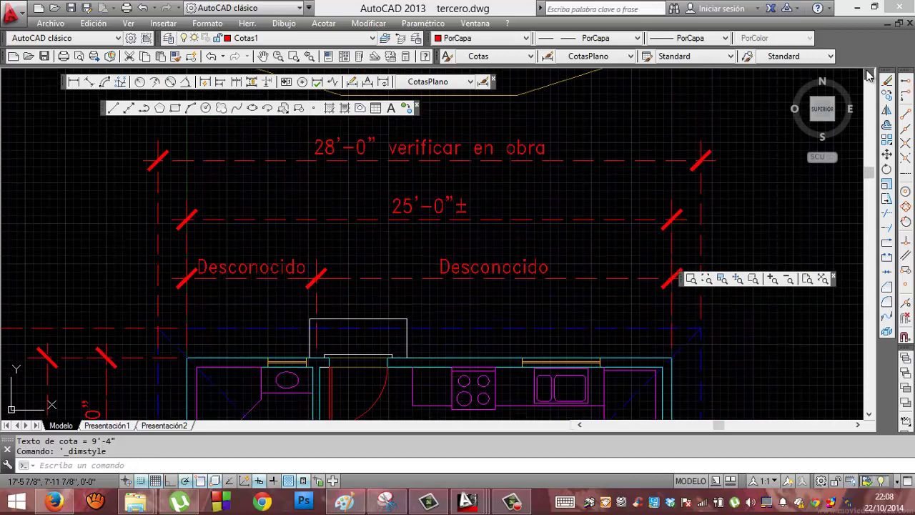
{"action": "left_click", "coordinate": [869, 74]}
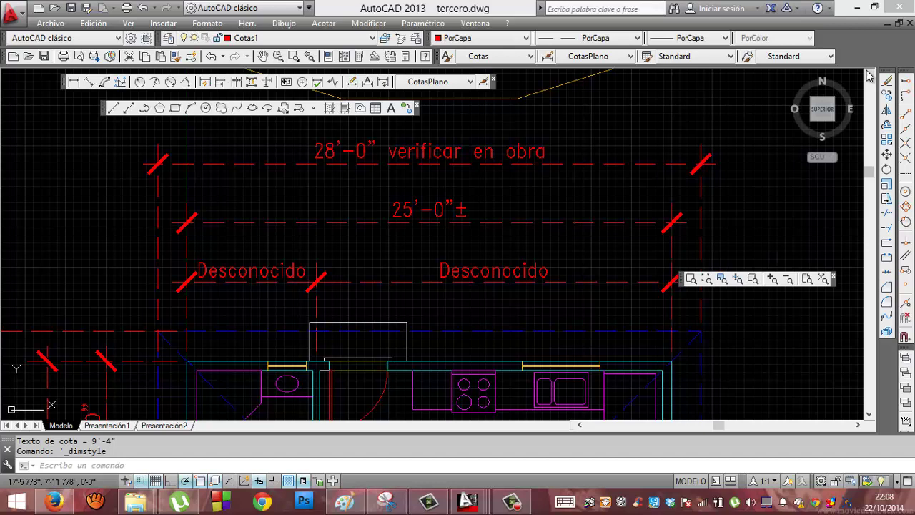
Step: Erase both Desconocido dimensions, the 25'-0"± dimension and the 28'-0" verificar en obra dimension
{"action": "left_click", "coordinate": [610, 286]}
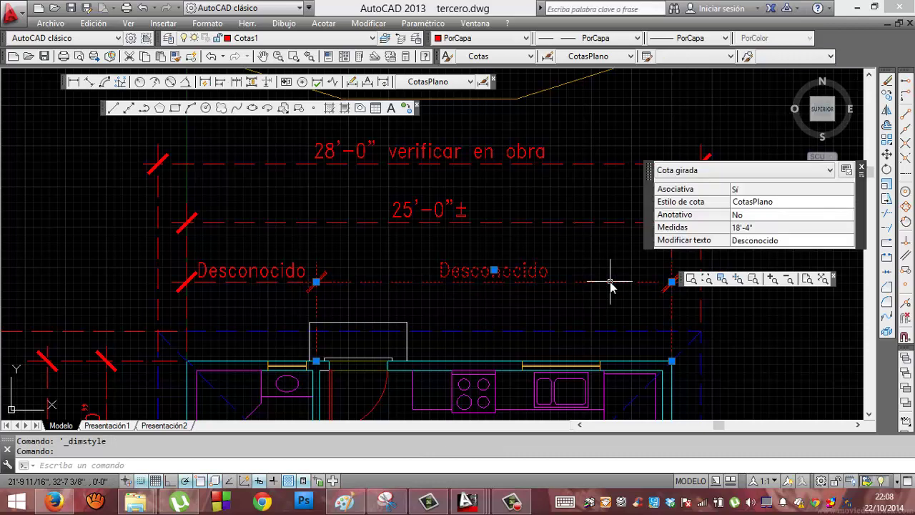
{"action": "key", "text": "Delete"}
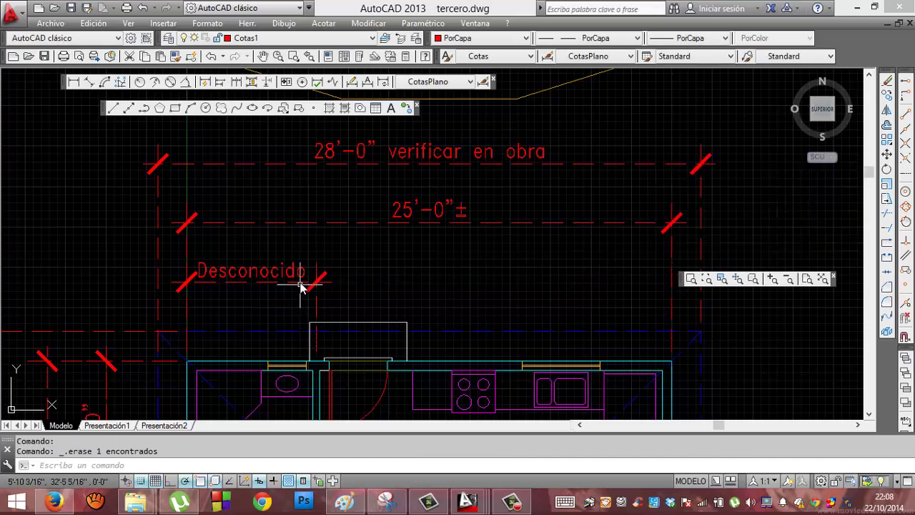
{"action": "left_click", "coordinate": [300, 284]}
{"action": "key", "text": "Delete"}
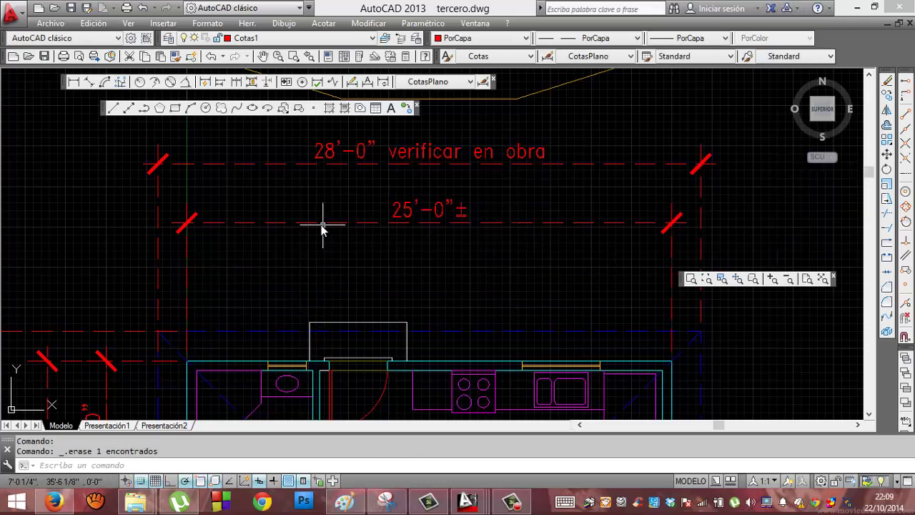
{"action": "left_click", "coordinate": [316, 223]}
{"action": "key", "text": "Delete"}
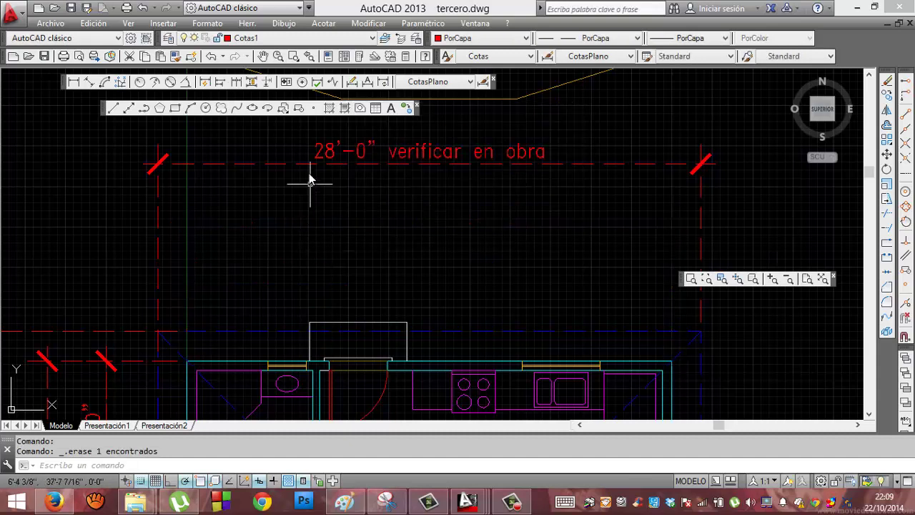
{"action": "left_click", "coordinate": [309, 164]}
{"action": "key", "text": "Delete"}
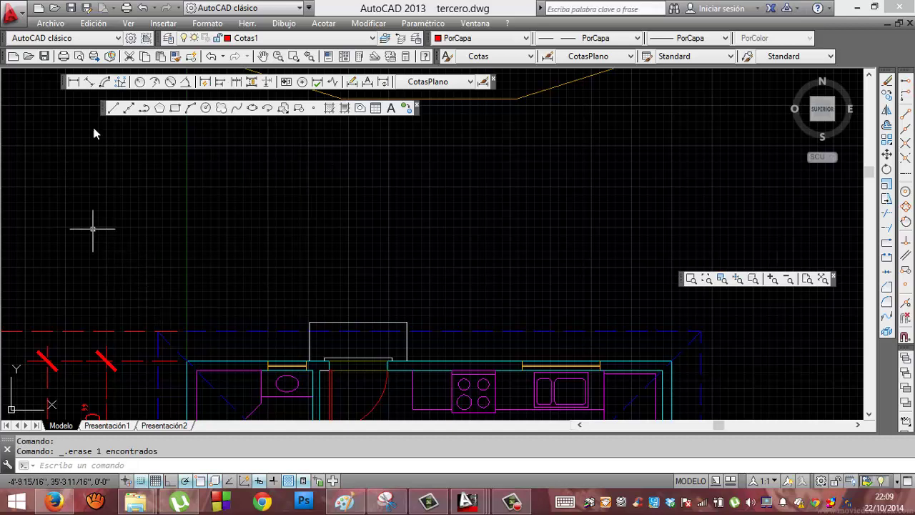
Step: Draw a 1'-6" linear dimension from the plan's top-left corner, placed above the plan
{"action": "left_click", "coordinate": [74, 82]}
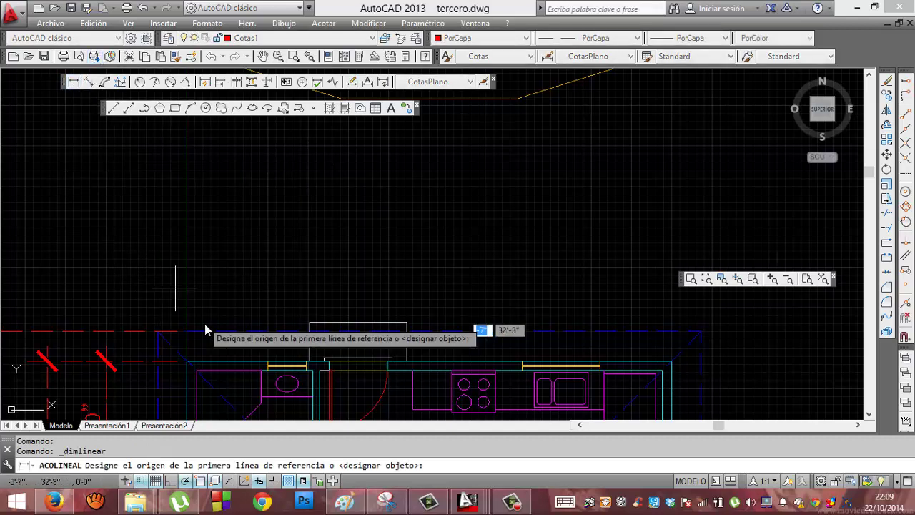
{"action": "left_click", "coordinate": [157, 332]}
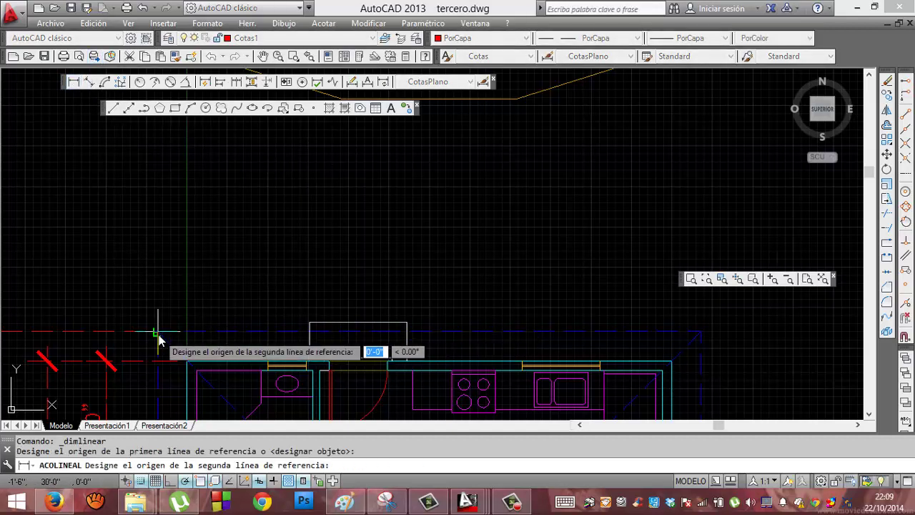
{"action": "left_click", "coordinate": [187, 363]}
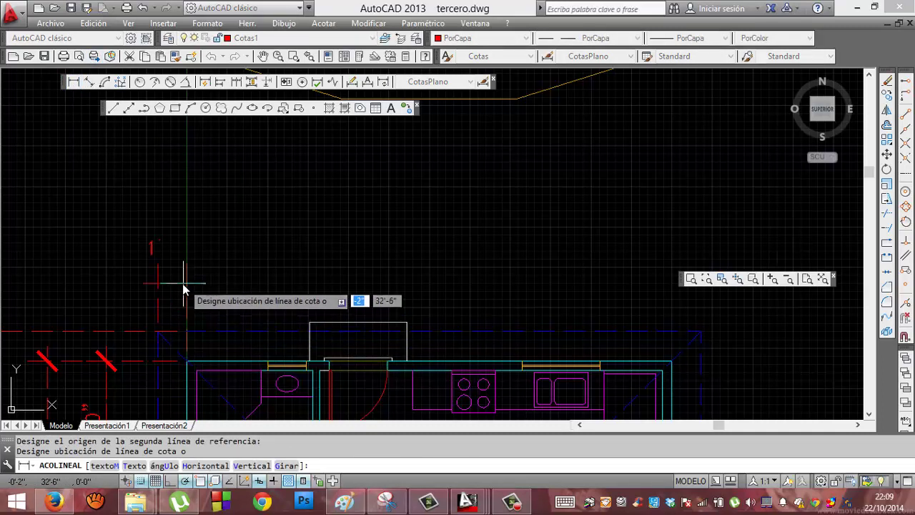
{"action": "left_click", "coordinate": [182, 232]}
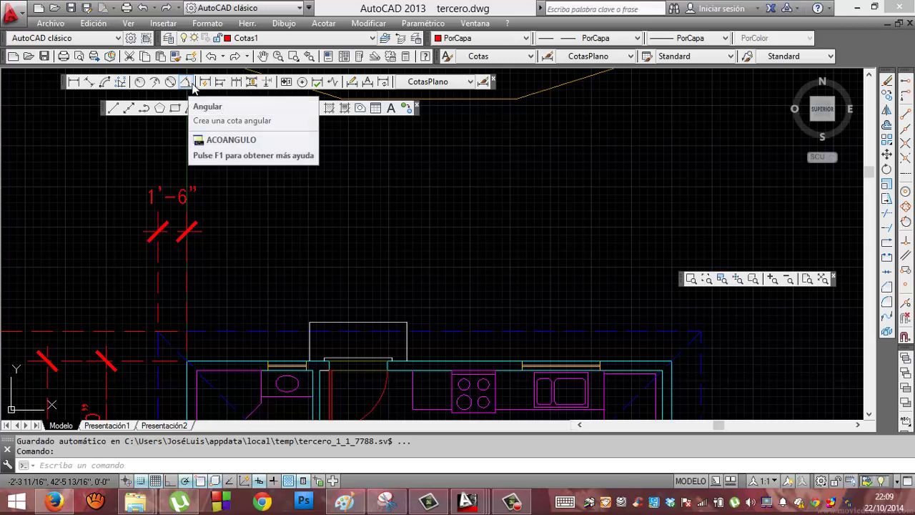
Step: Continue the chain with 6'-6", 4", 18'-2" and 1'-6" dimensions to the right corner
{"action": "left_click", "coordinate": [237, 82]}
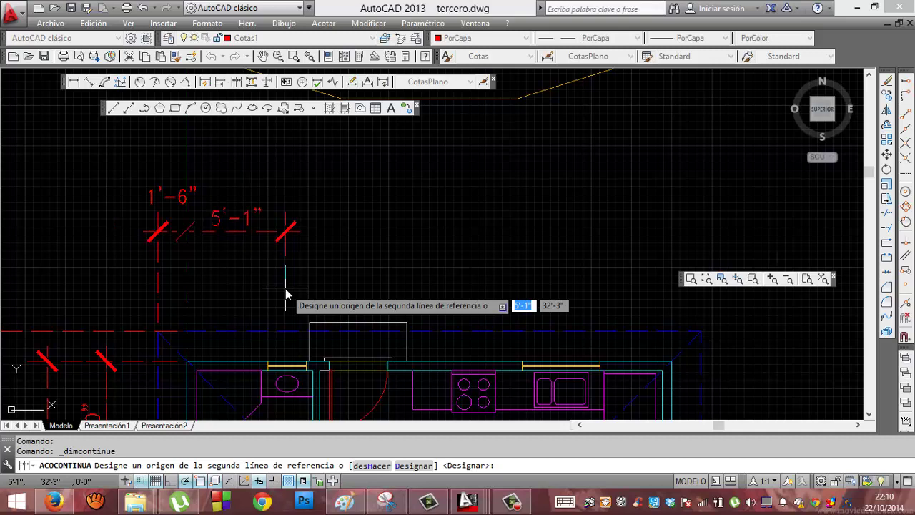
{"action": "left_click", "coordinate": [319, 371]}
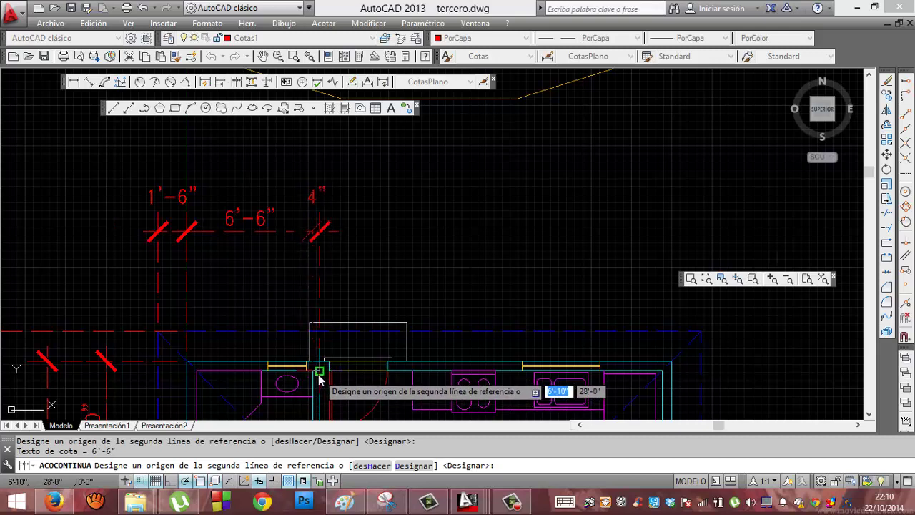
{"action": "left_click", "coordinate": [319, 370]}
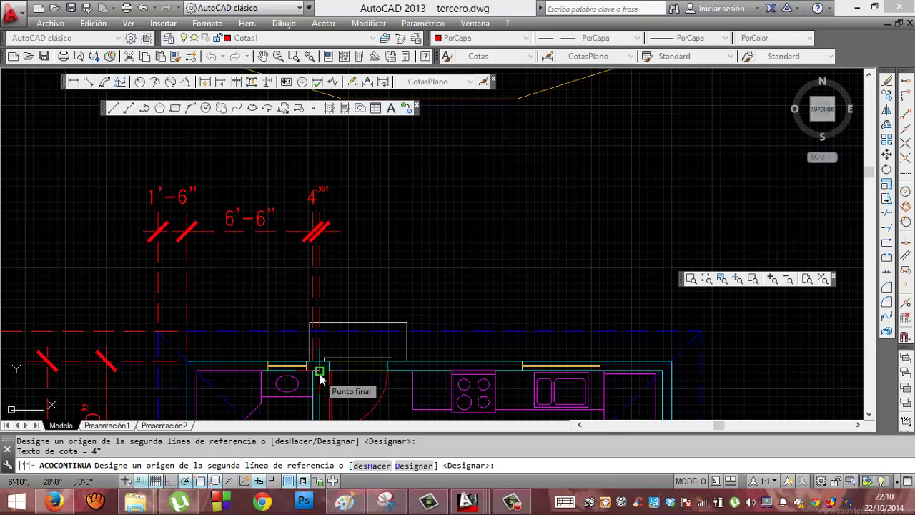
{"action": "left_click", "coordinate": [673, 364]}
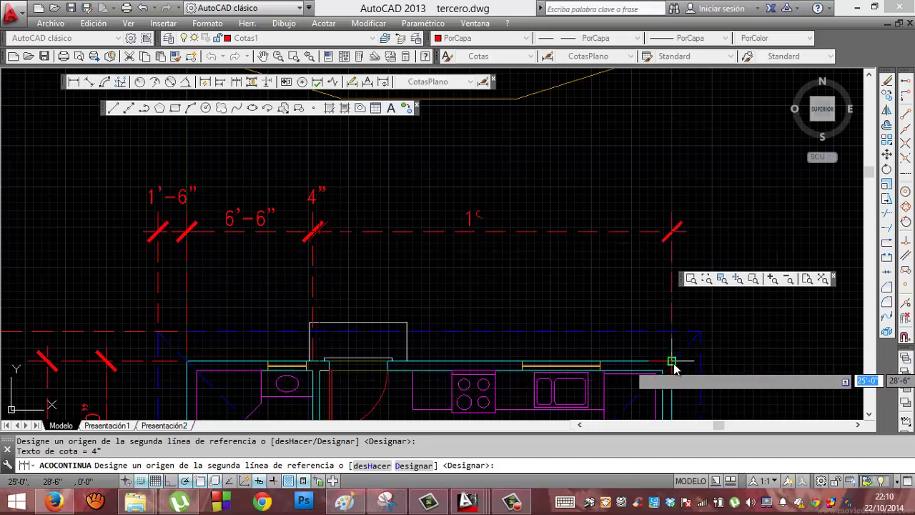
{"action": "left_click", "coordinate": [701, 337]}
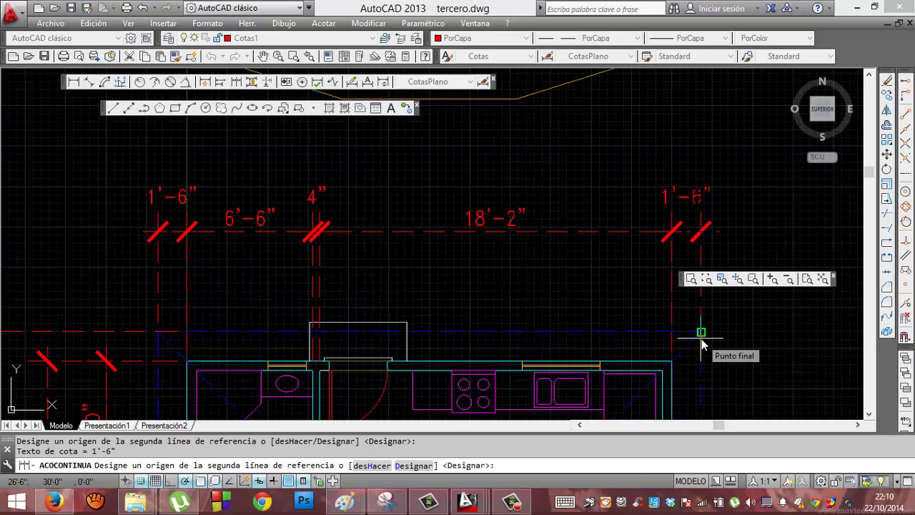
{"action": "key", "text": "Escape"}
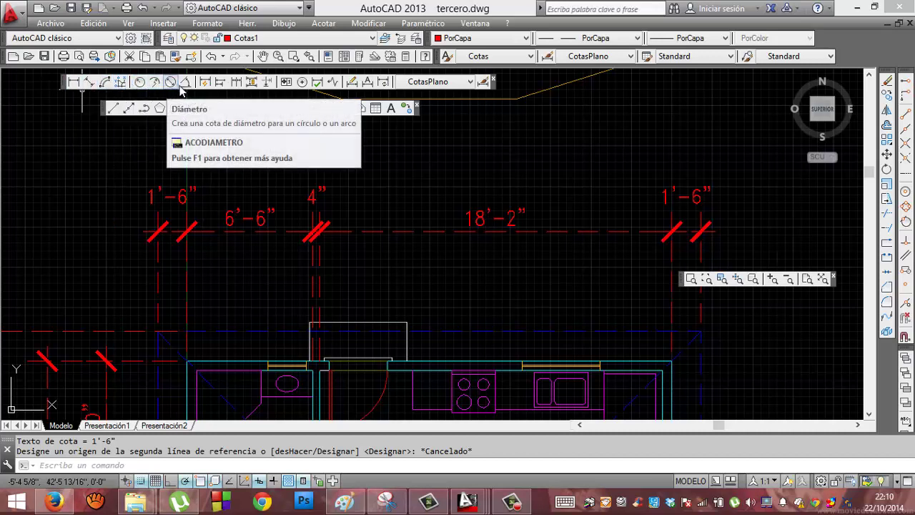
Step: Add a baseline 28'-0" dimension from the left 1'-6" dimension to the right corner
{"action": "left_click", "coordinate": [220, 83]}
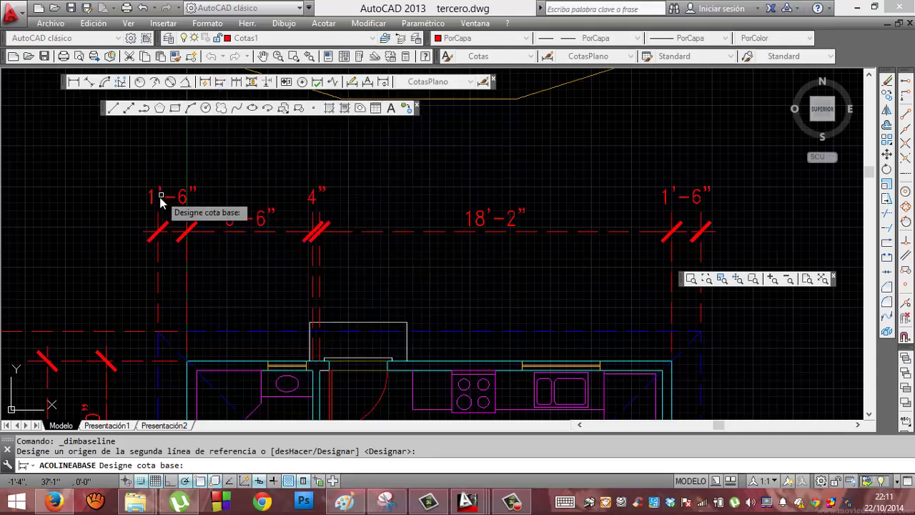
{"action": "left_click", "coordinate": [157, 233]}
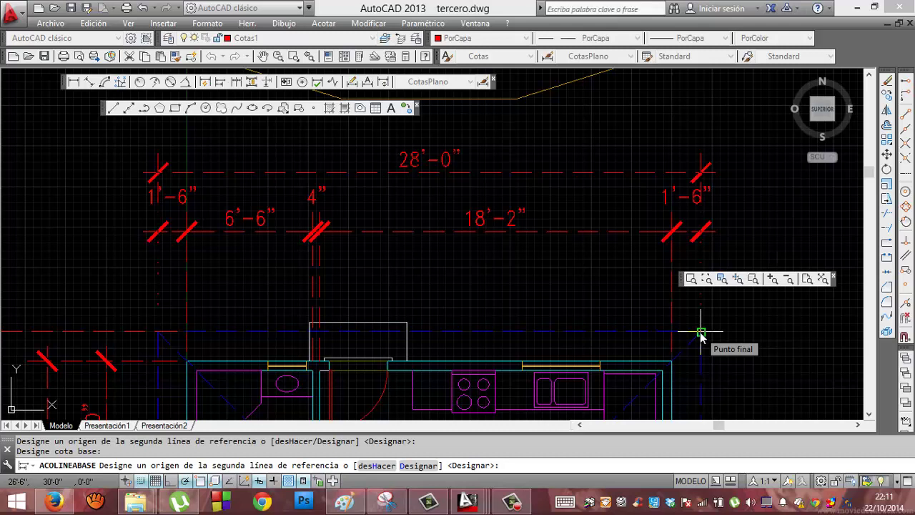
{"action": "left_click", "coordinate": [701, 333]}
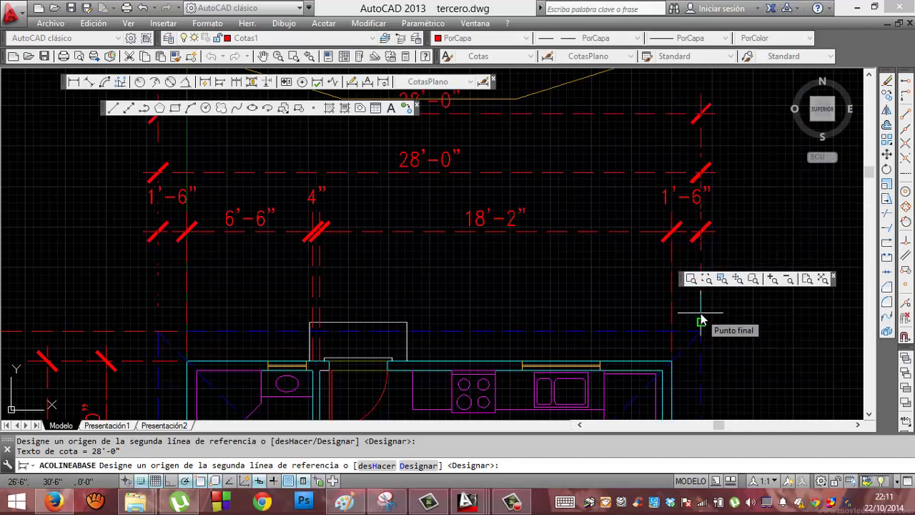
{"action": "key", "text": "Escape"}
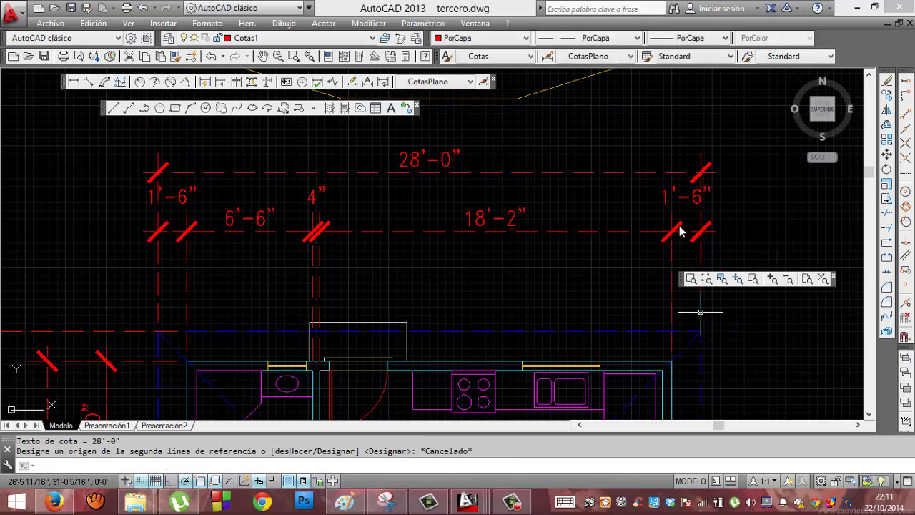
Step: Try moving the 28'-0" dimension text upward, then undo that move
{"action": "left_click", "coordinate": [609, 172]}
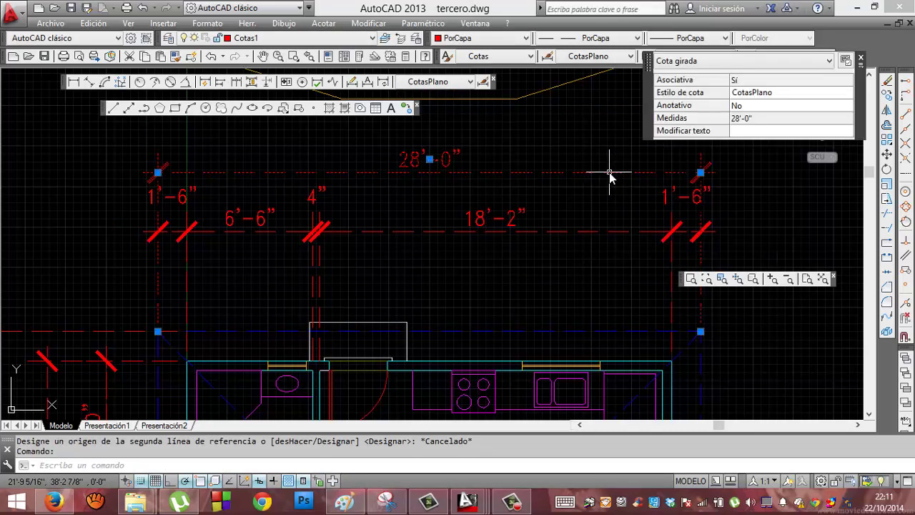
{"action": "left_click", "coordinate": [427, 158]}
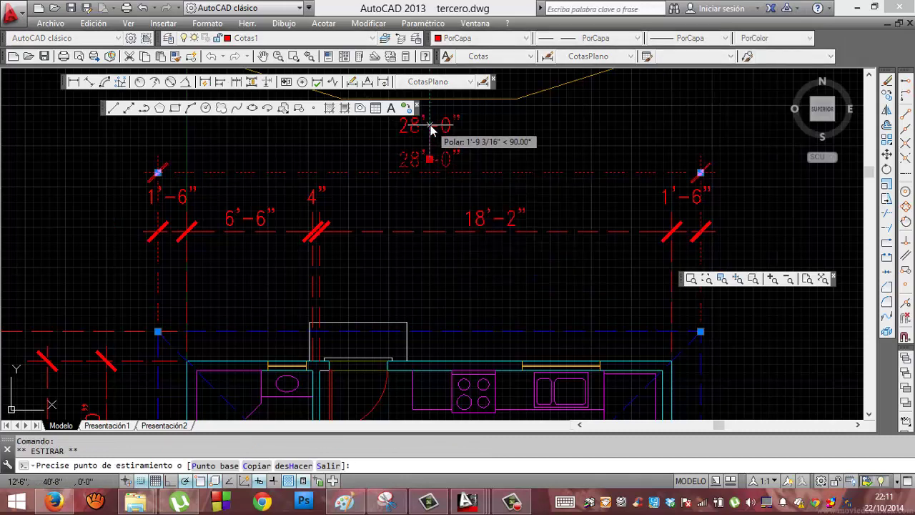
{"action": "left_click", "coordinate": [430, 126]}
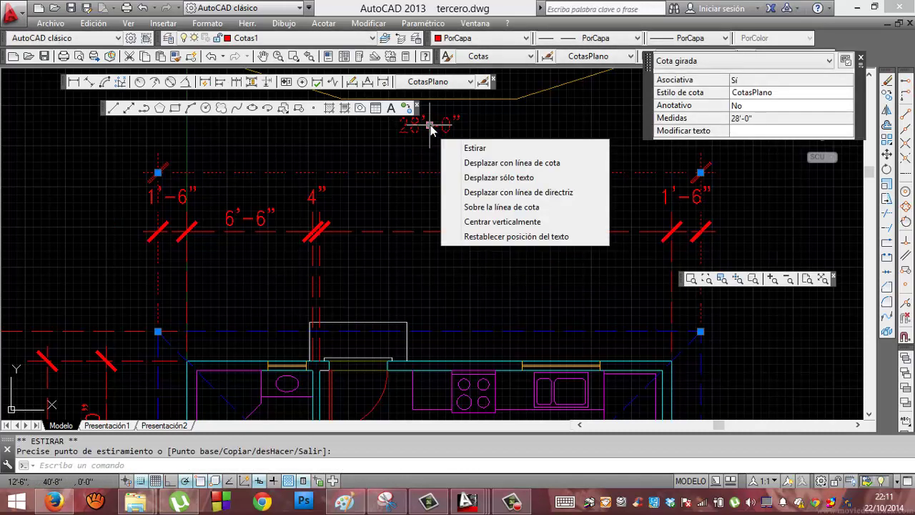
{"action": "key", "text": "ctrl+z"}
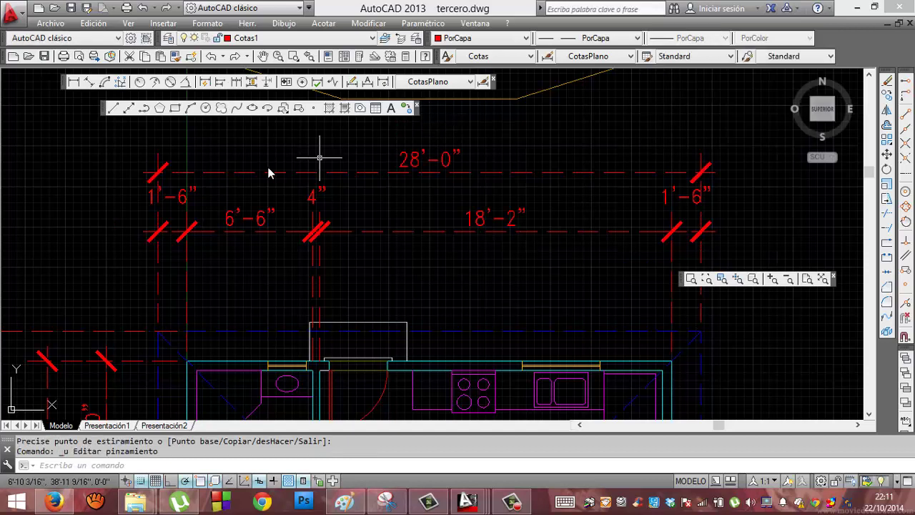
Step: Stretch the 28'-0" dimension line higher above the chain and clear the selection
{"action": "left_click", "coordinate": [159, 174]}
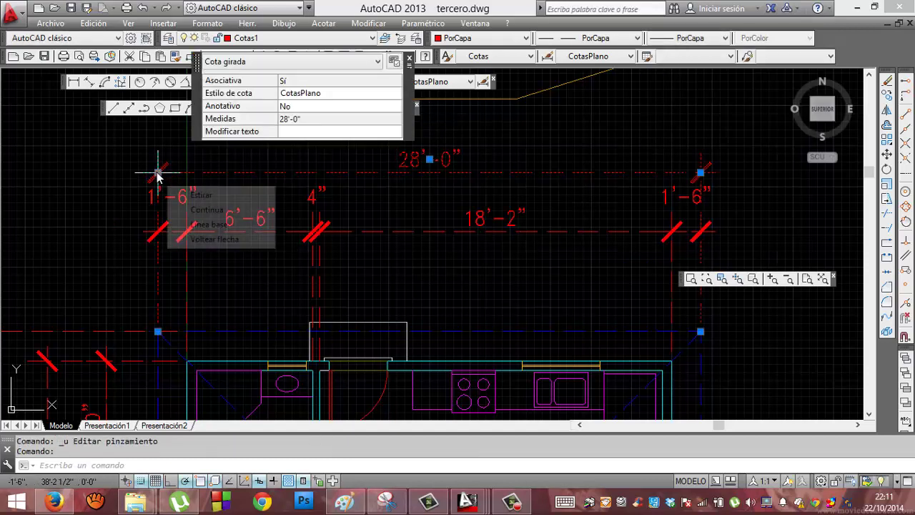
{"action": "left_click", "coordinate": [157, 172]}
{"action": "left_click", "coordinate": [155, 138]}
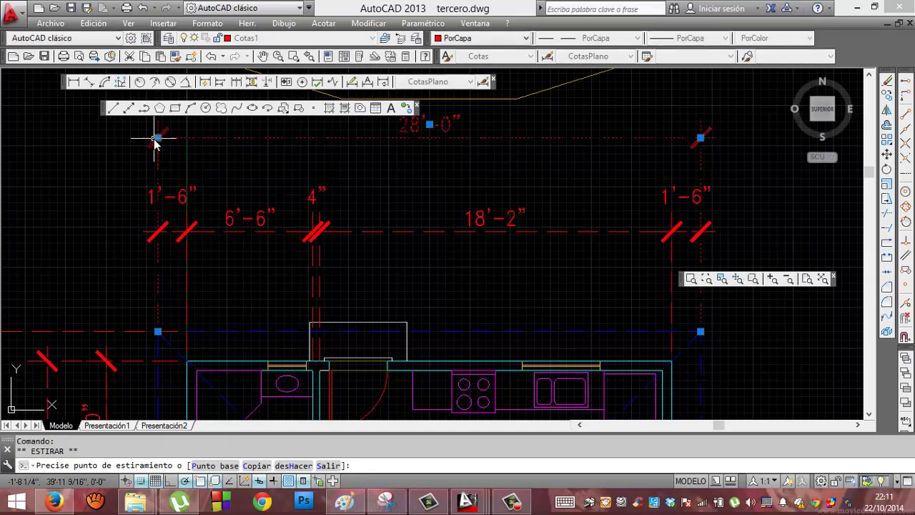
{"action": "key", "text": "Escape"}
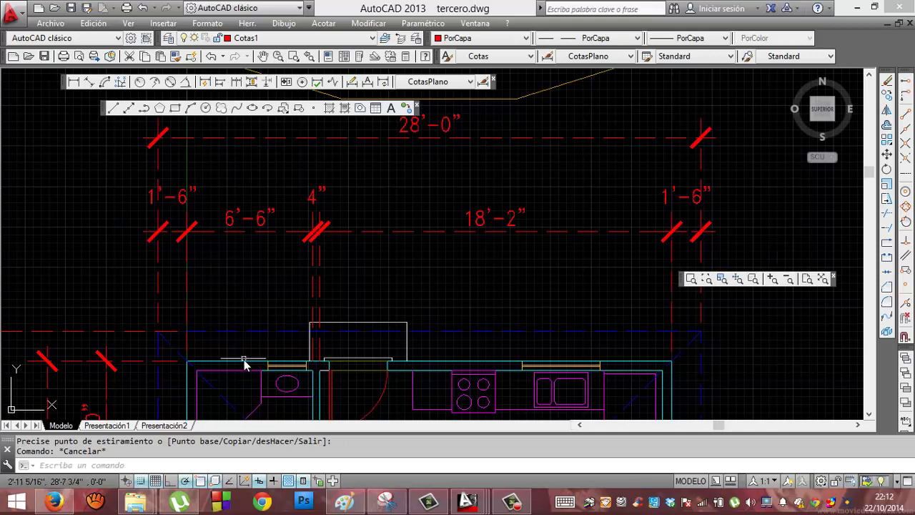
{"action": "left_click", "coordinate": [519, 505]}
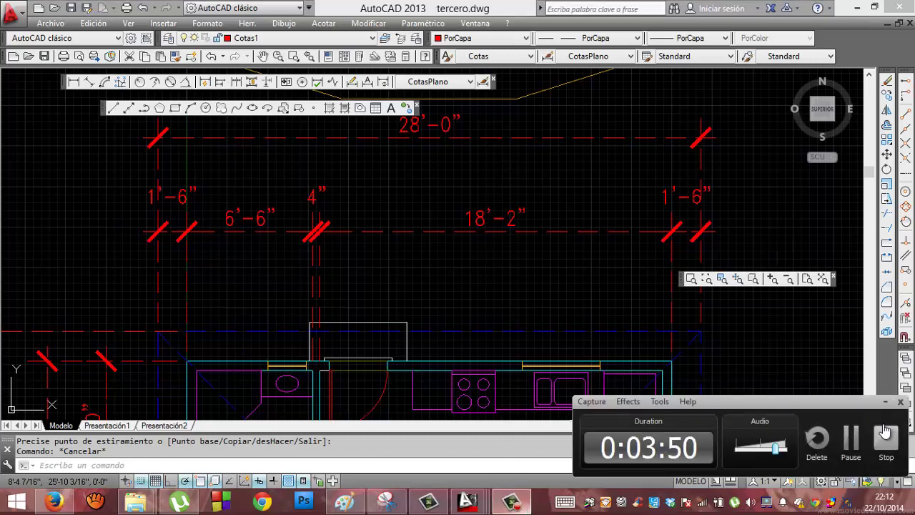